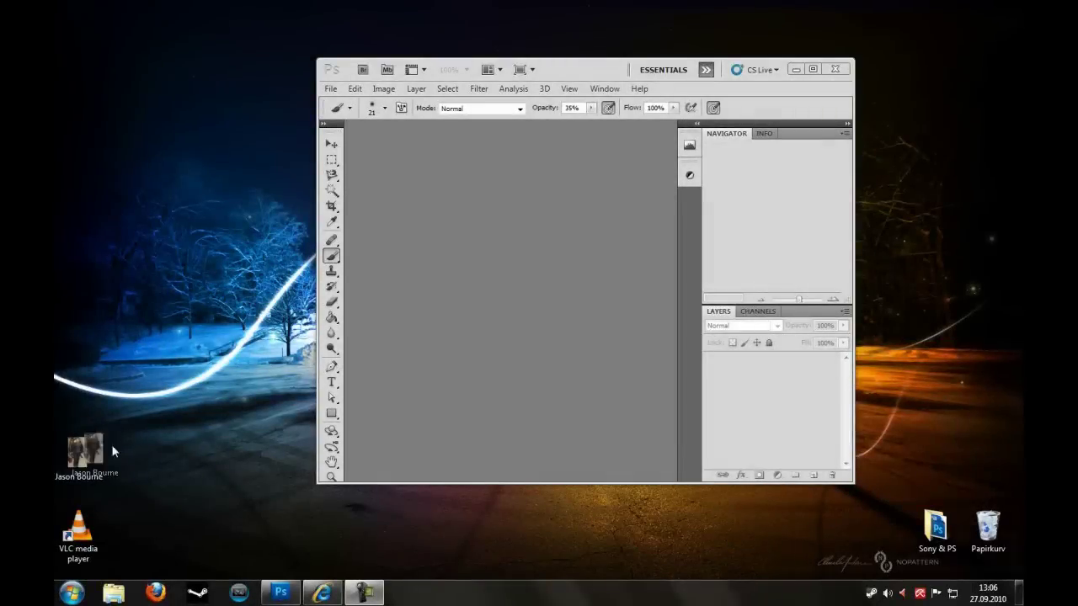
Open Jason Bourne.jpg with the working RGB profile in Full Screen Mode With Menu Bar.
left_click_drag(78, 452, 457, 263)
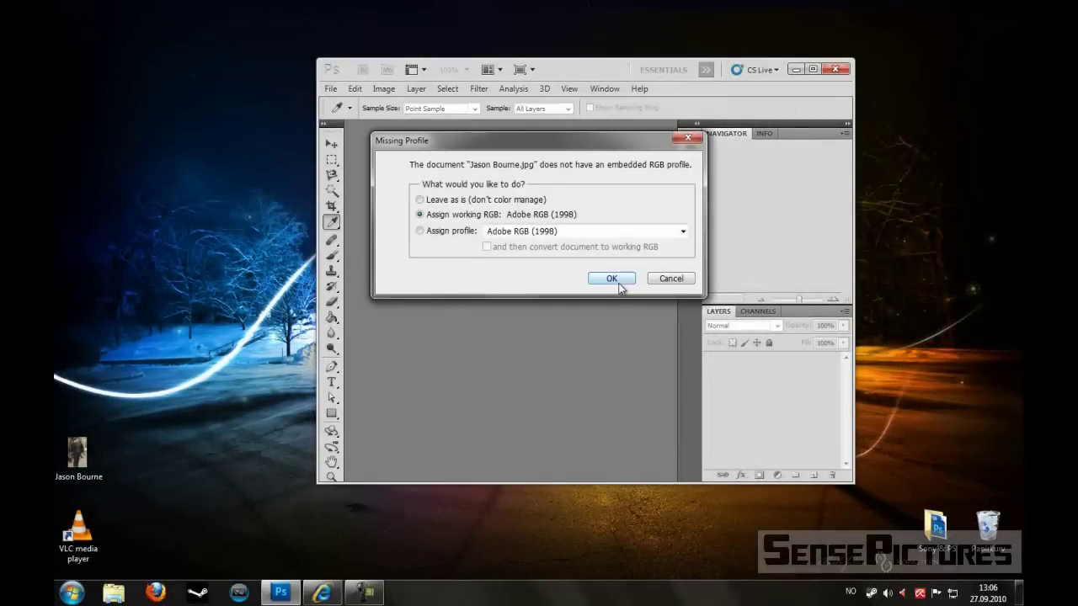
left_click(614, 279)
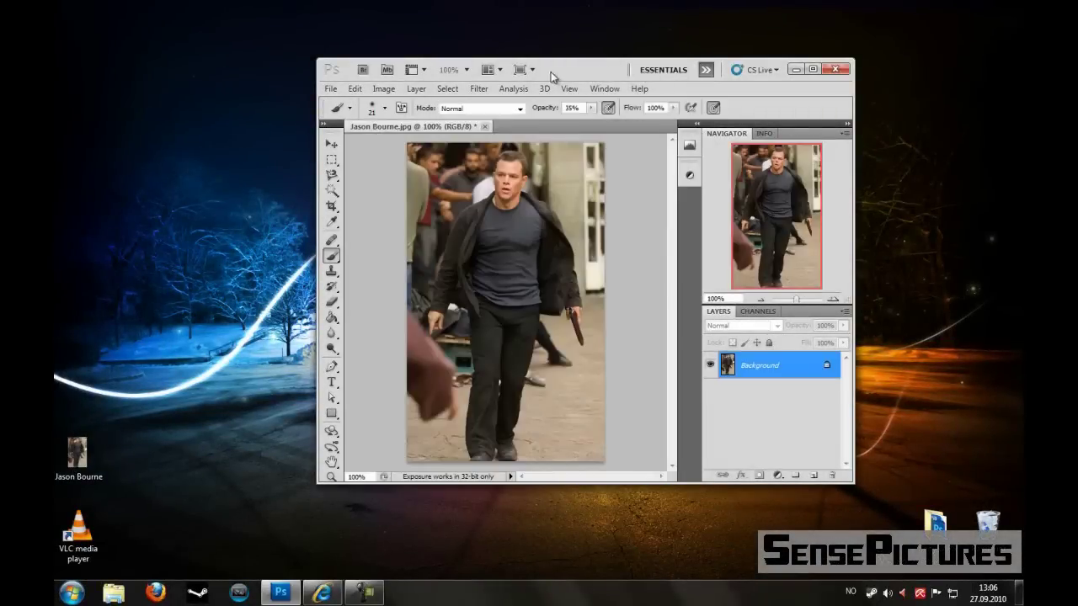
left_click(534, 70)
left_click(569, 101)
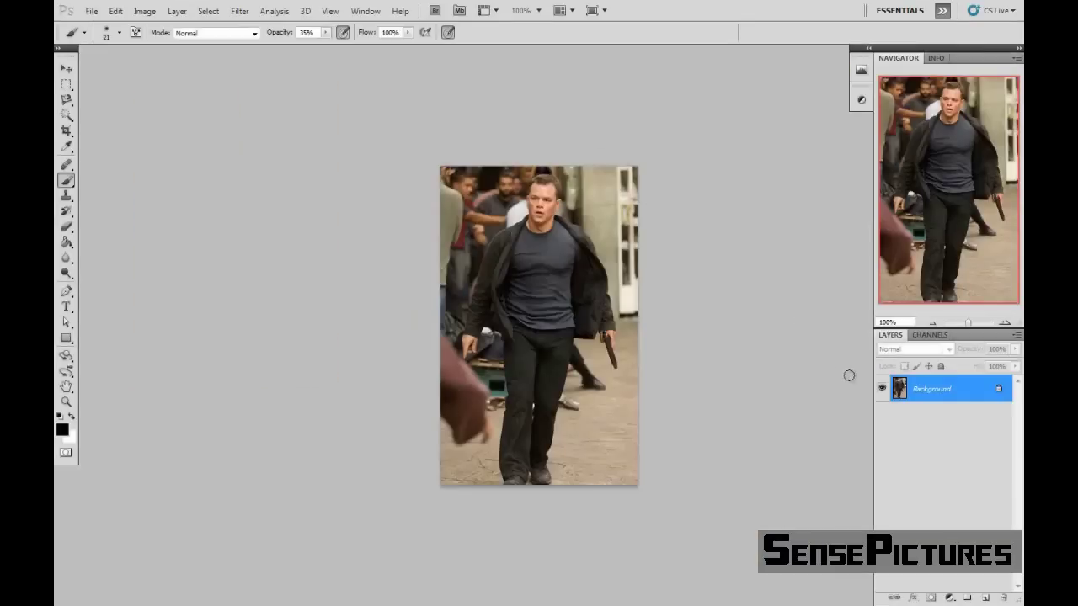
Duplicate the Background layer as Background copy.
right_click(916, 389)
left_click(917, 412)
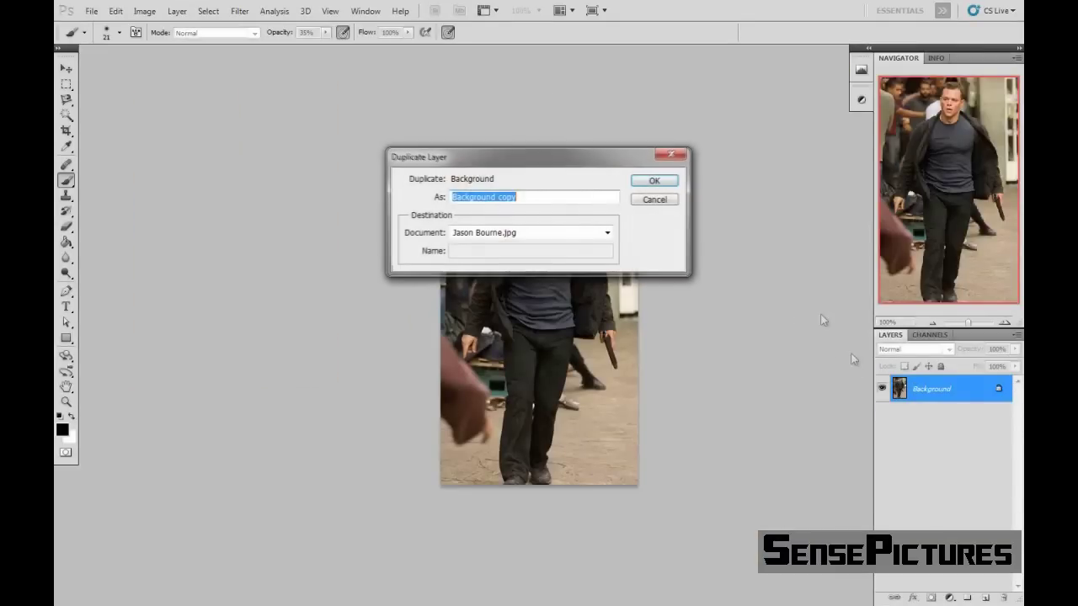
left_click(655, 180)
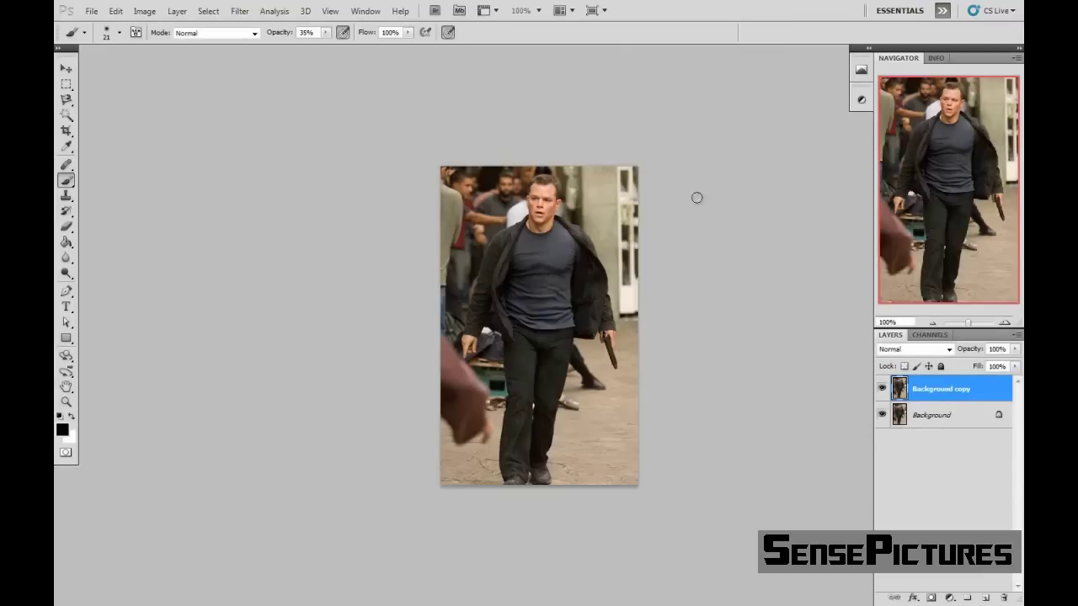
left_click(949, 597)
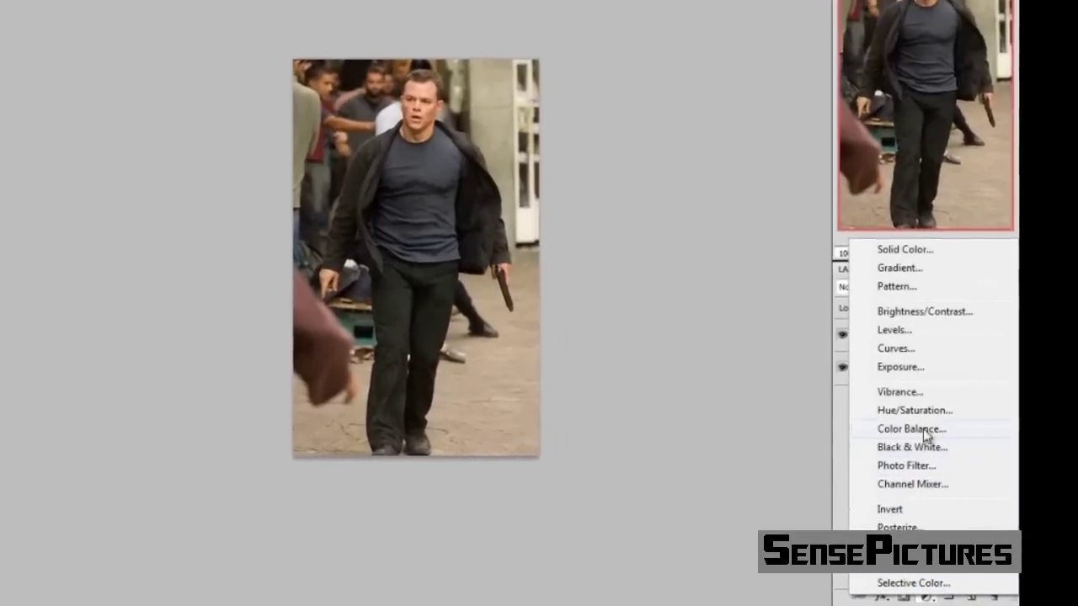
Add a Hue/Saturation layer with Colorize on, Hue 195 and Saturation 25.
left_click(914, 410)
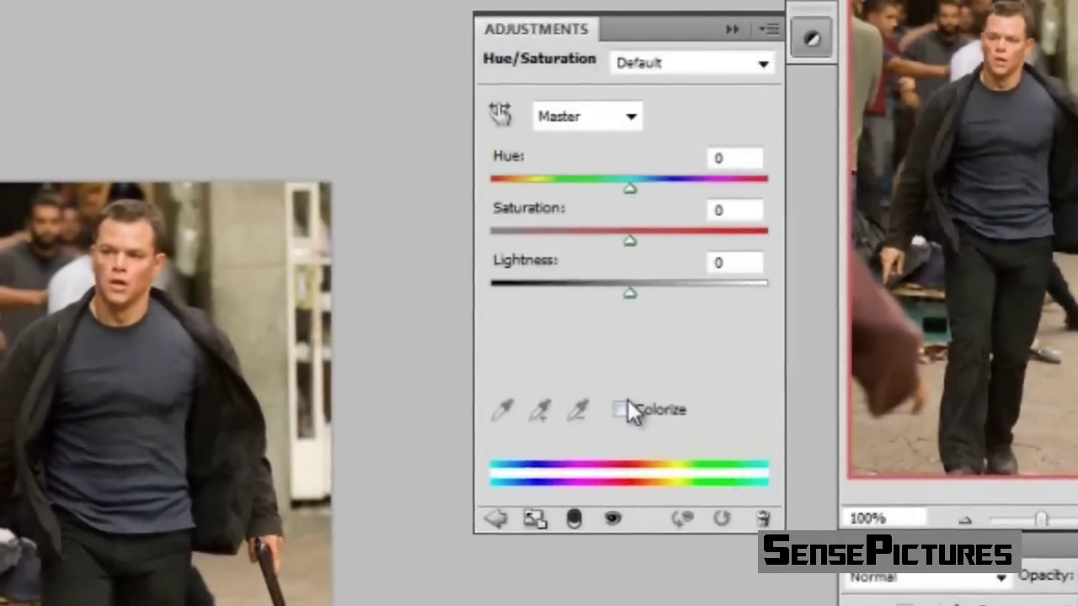
left_click(627, 409)
left_click(734, 158)
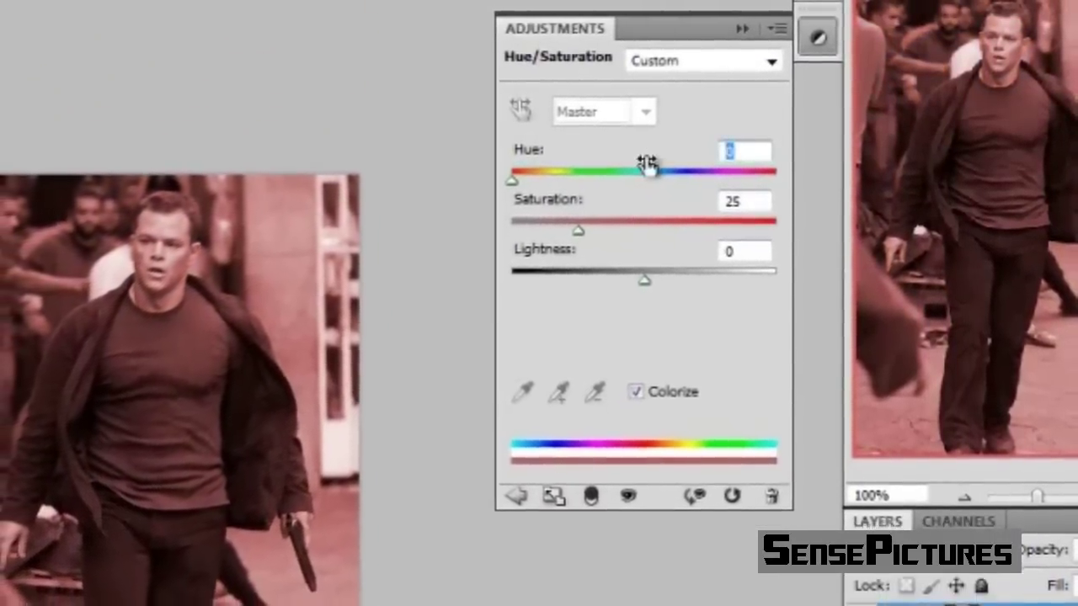
type("1")
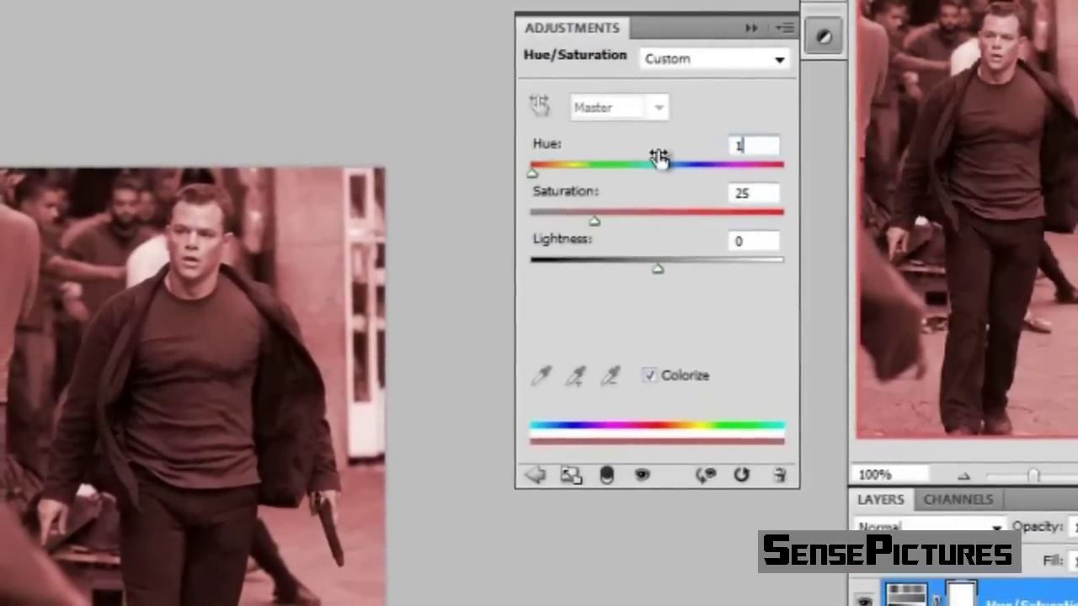
type("90")
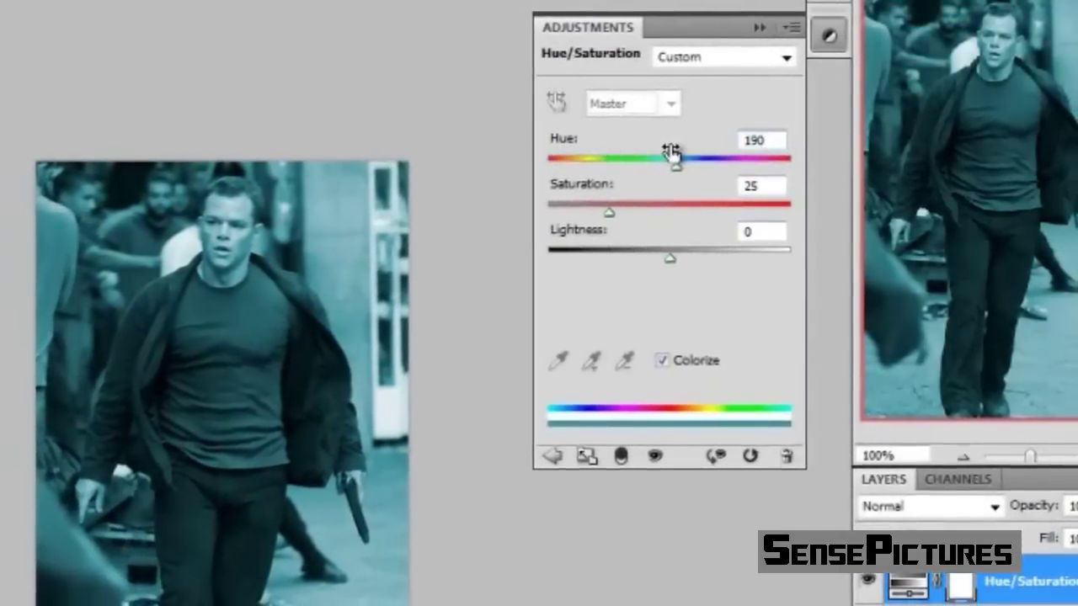
left_click(781, 140)
key("BackSpace")
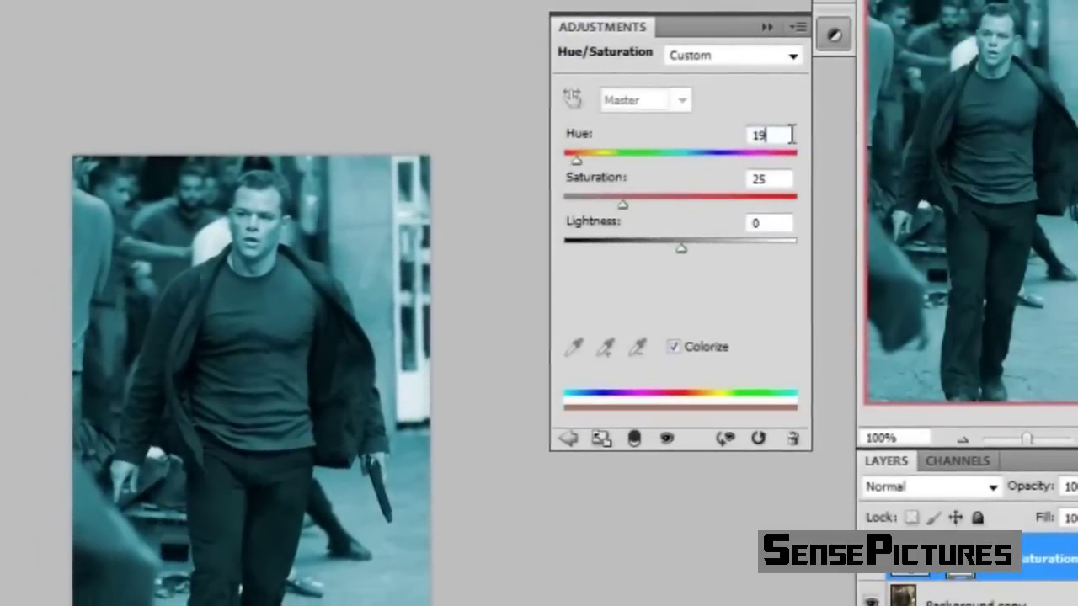
type("5")
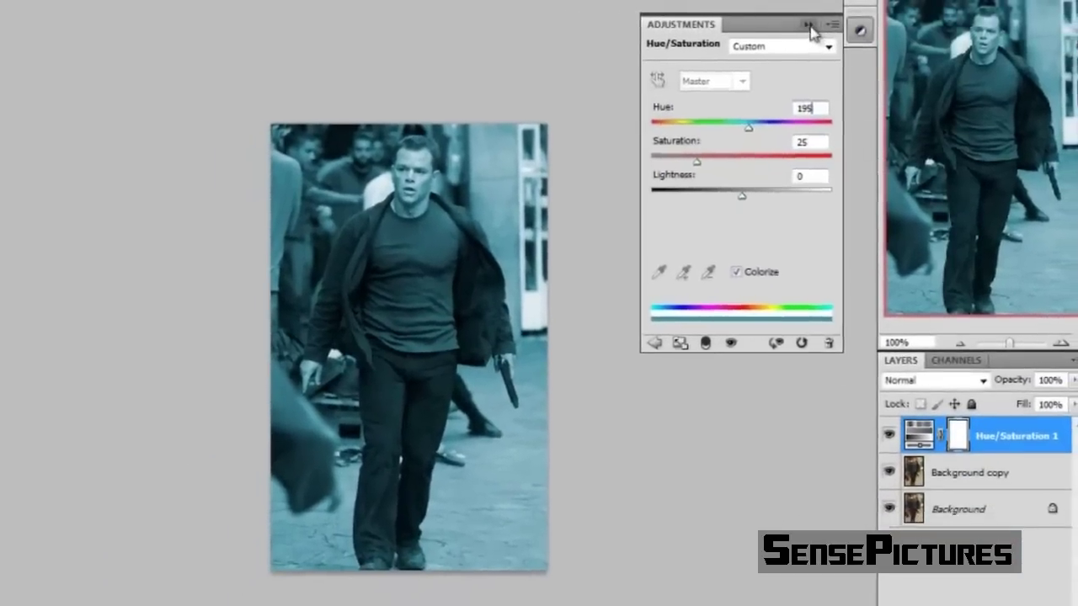
left_click(808, 25)
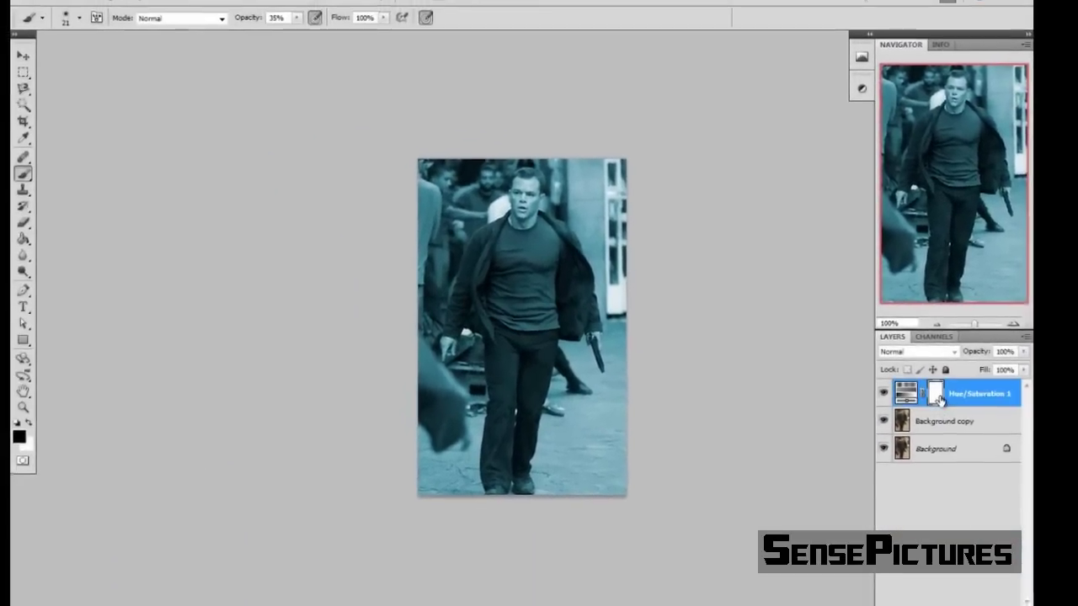
double_click(937, 394)
Select the Brush Tool at 35% opacity with a soft 44 px tip.
left_click(590, 188)
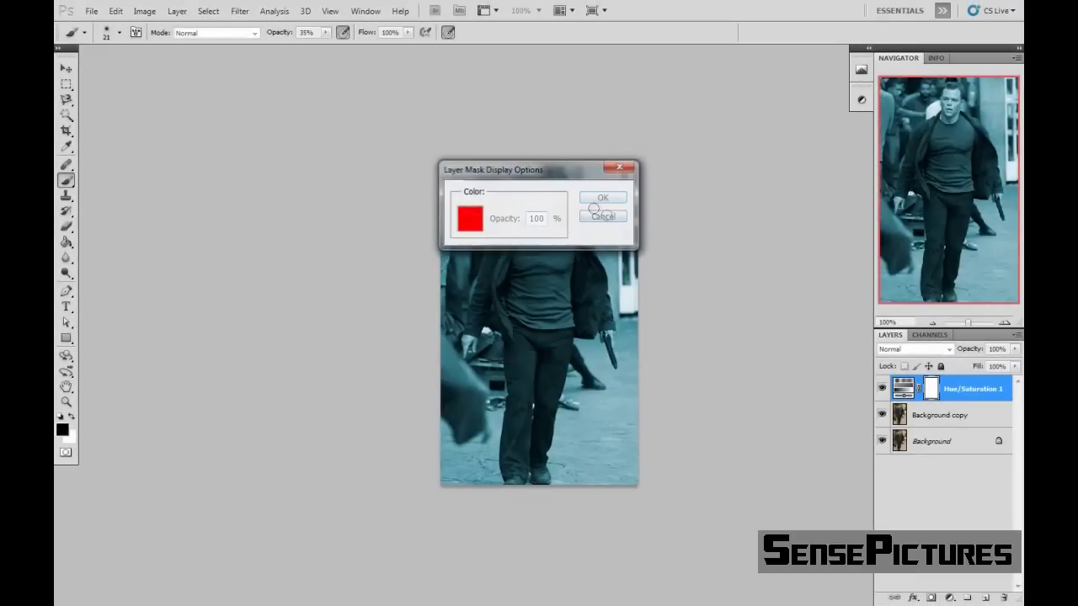
right_click(63, 184)
left_click(93, 180)
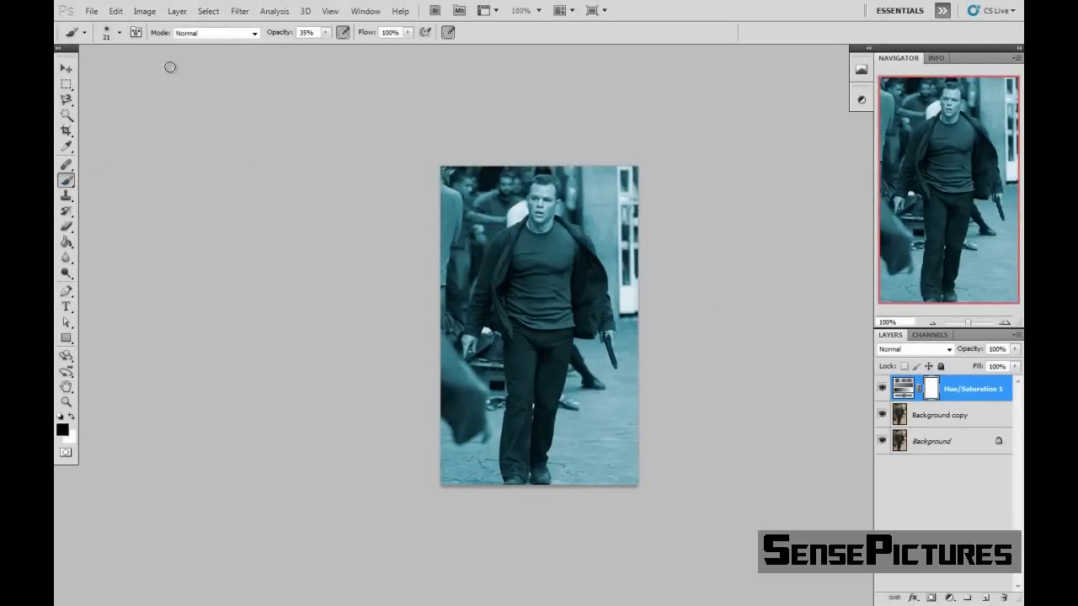
left_click(292, 36)
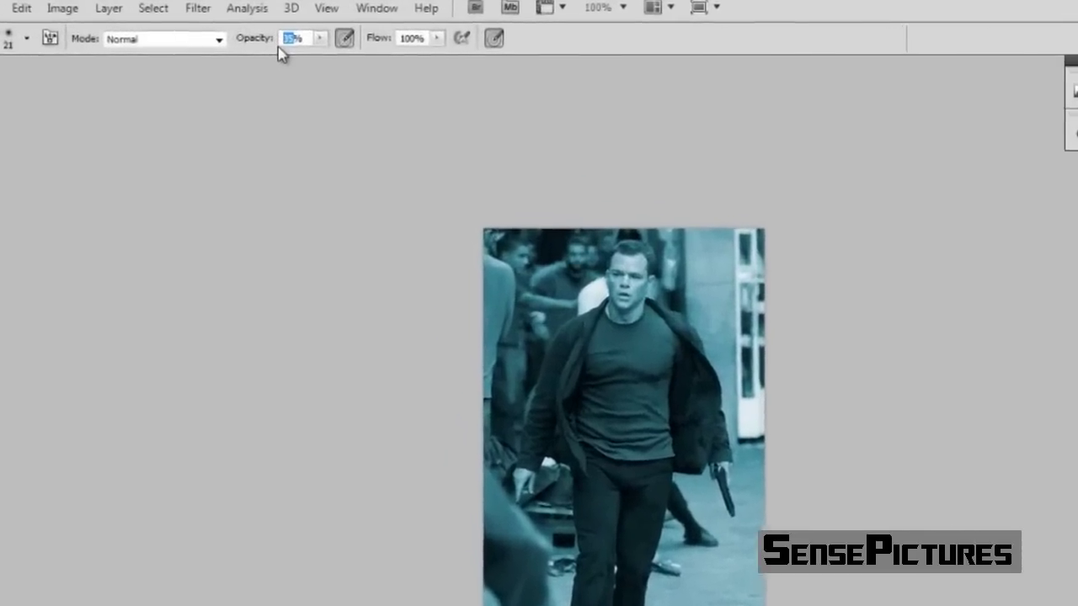
key("Return")
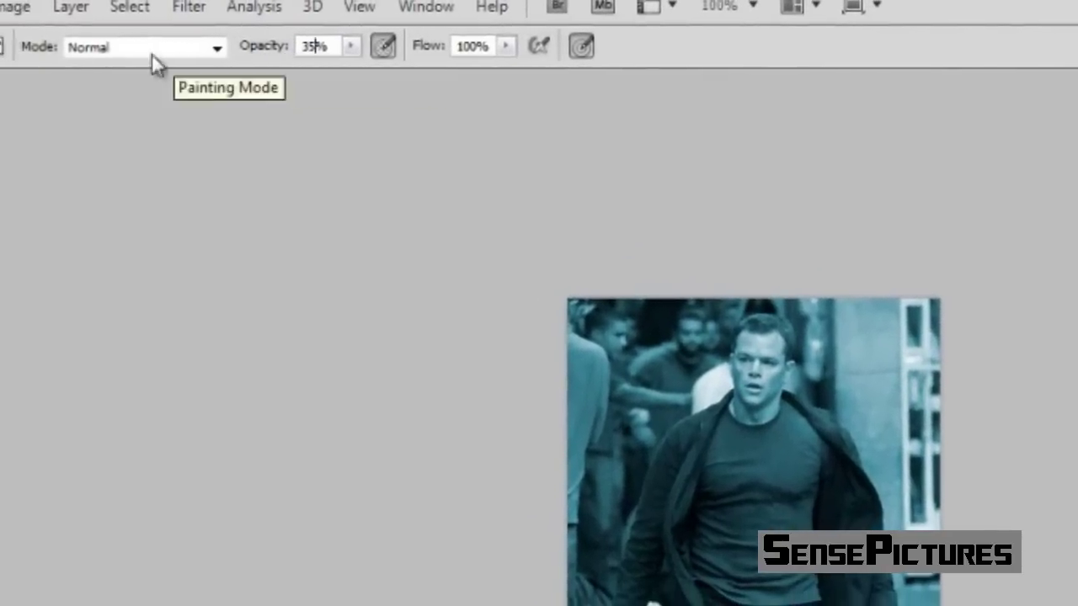
left_click(32, 52)
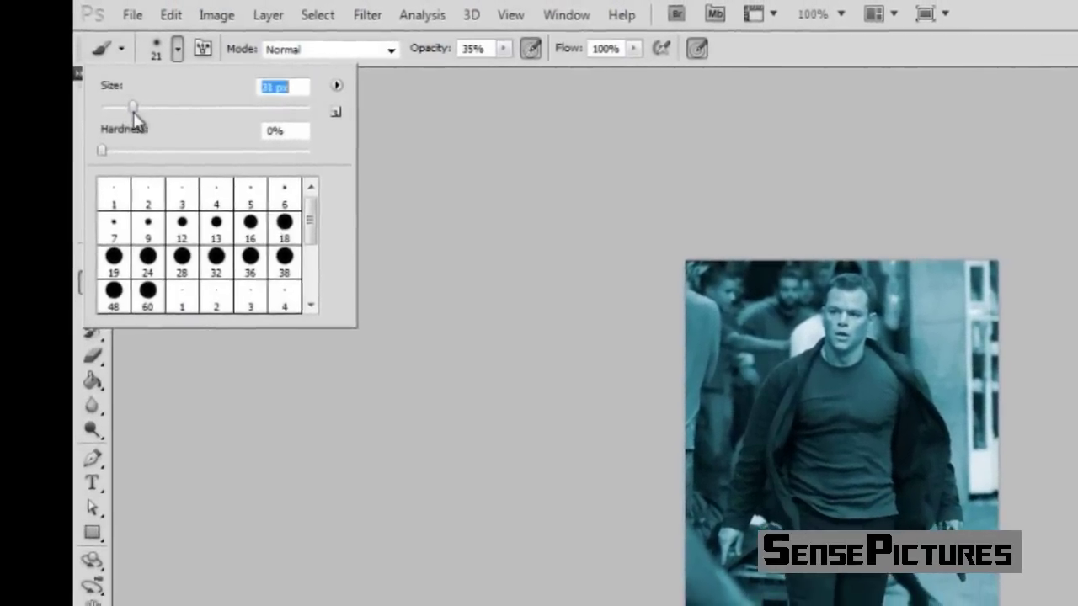
left_click_drag(134, 108, 144, 94)
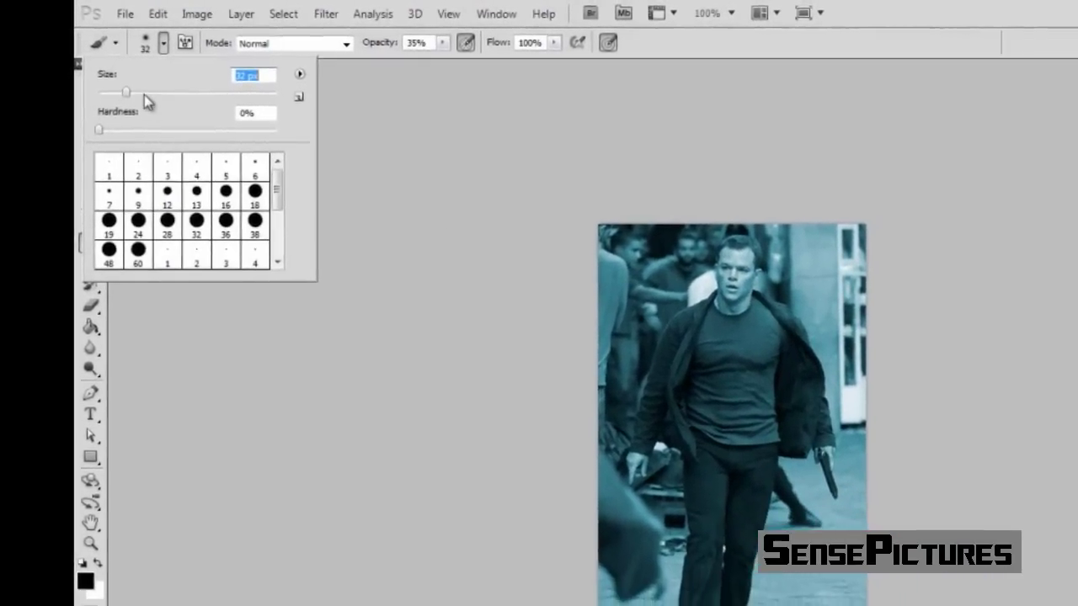
key("Return")
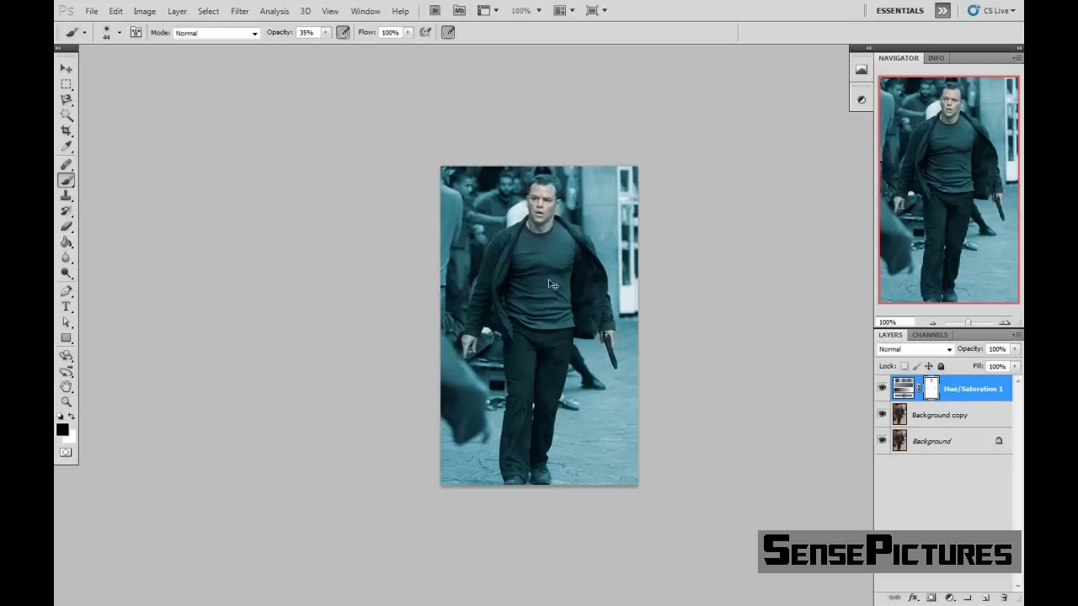
Motion-blur Background copy at -40° over 35 pixels, then add a layer mask to it.
left_click(939, 415)
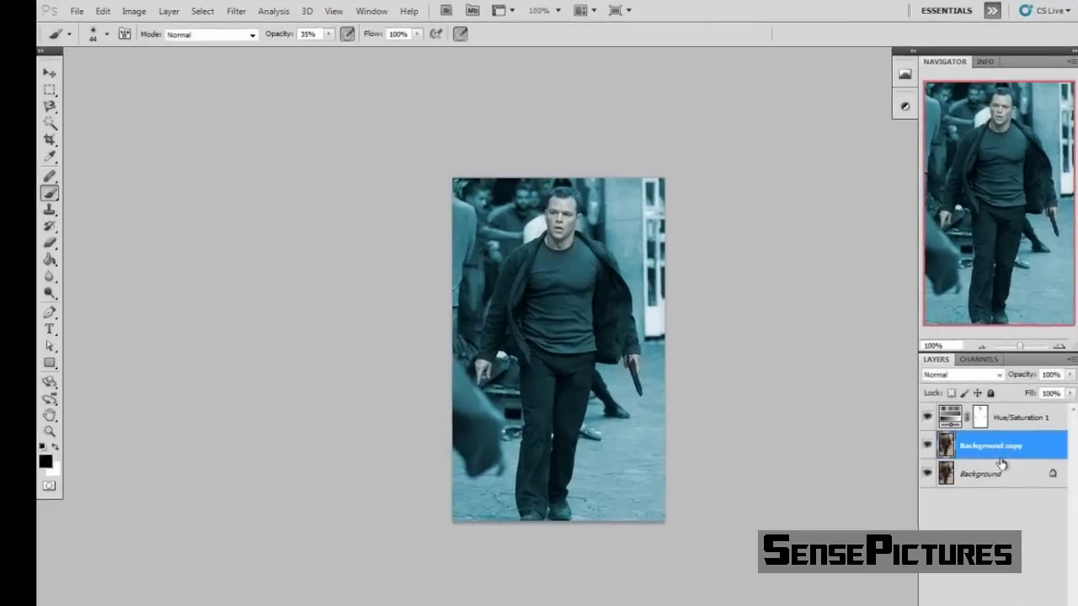
left_click(231, 11)
mouse_move(270, 177)
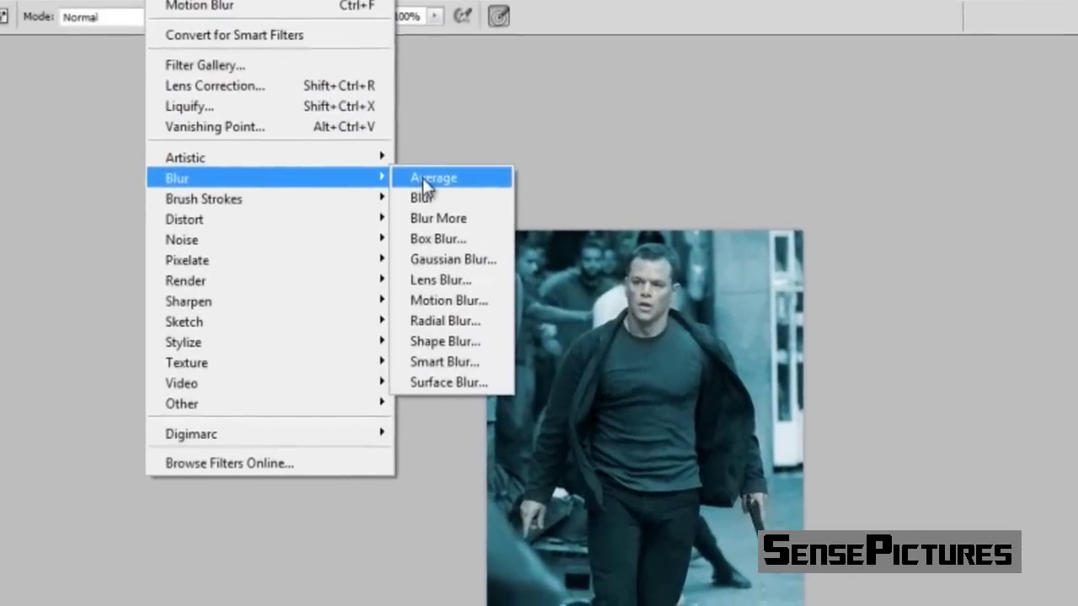
left_click(418, 245)
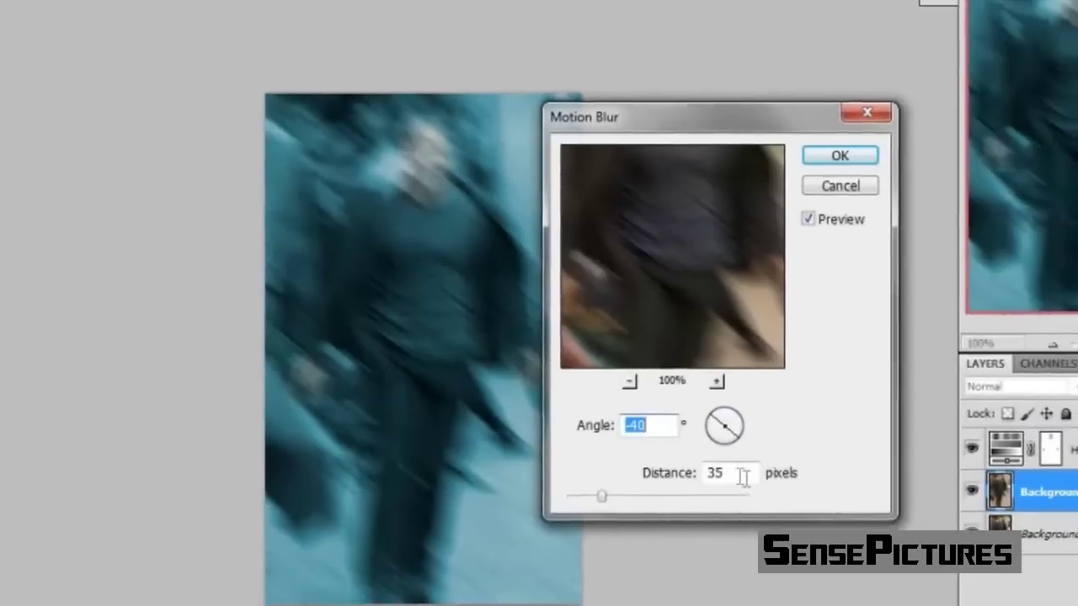
key("Tab")
double_click(628, 409)
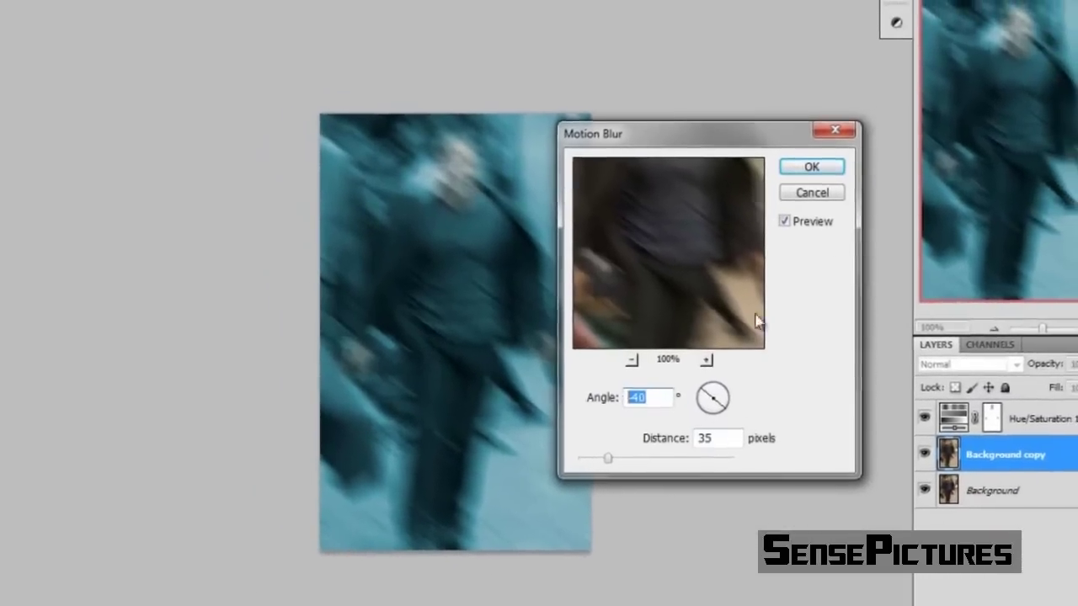
left_click(807, 181)
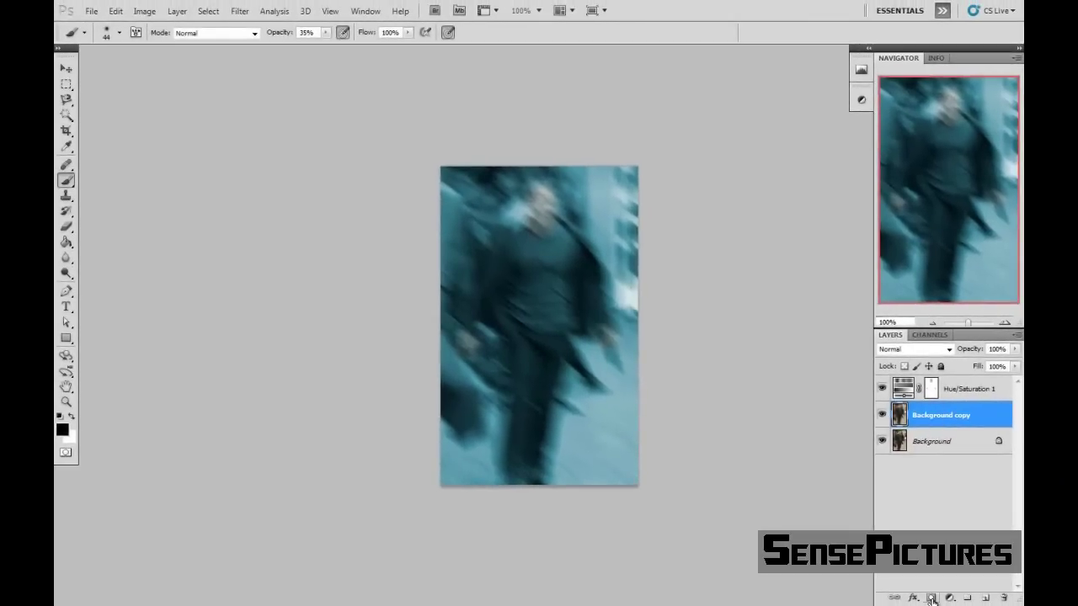
left_click(931, 599)
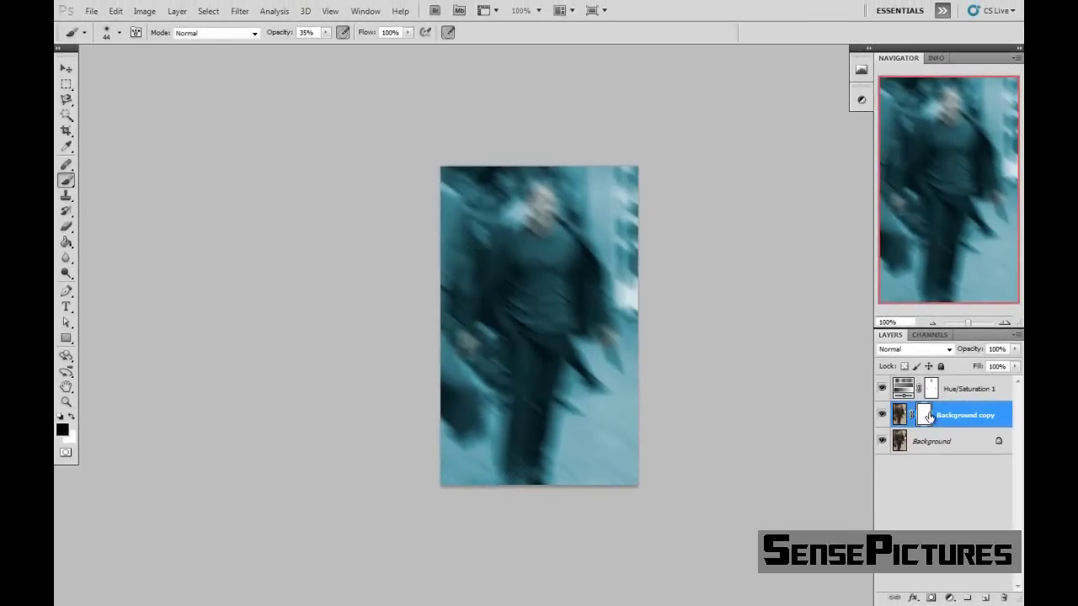
Set the brush to 100% opacity with a soft 36 px, 0% hardness tip.
right_click(66, 180)
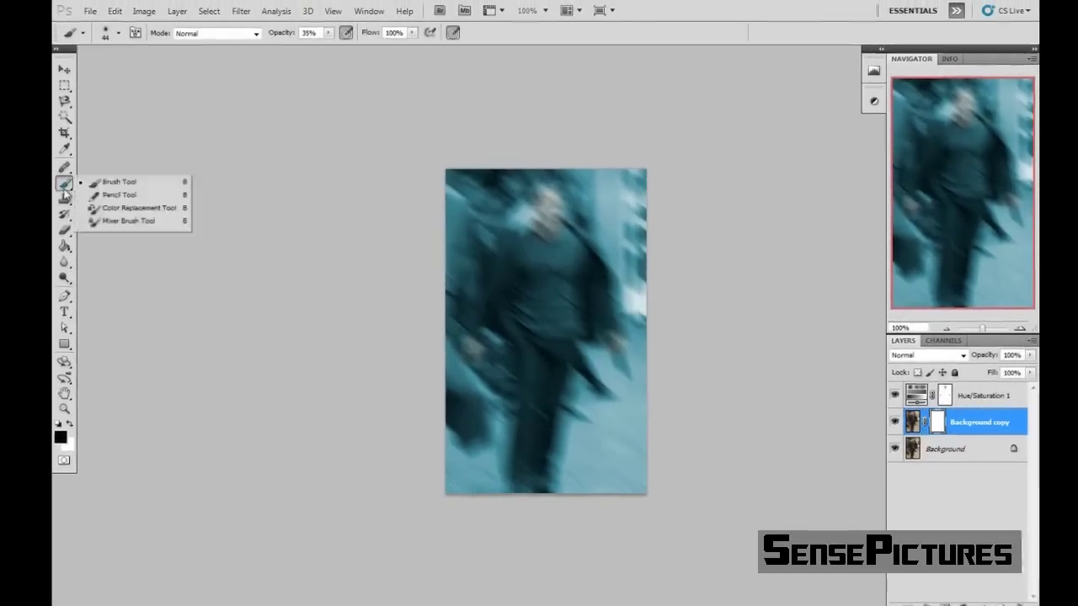
left_click(110, 181)
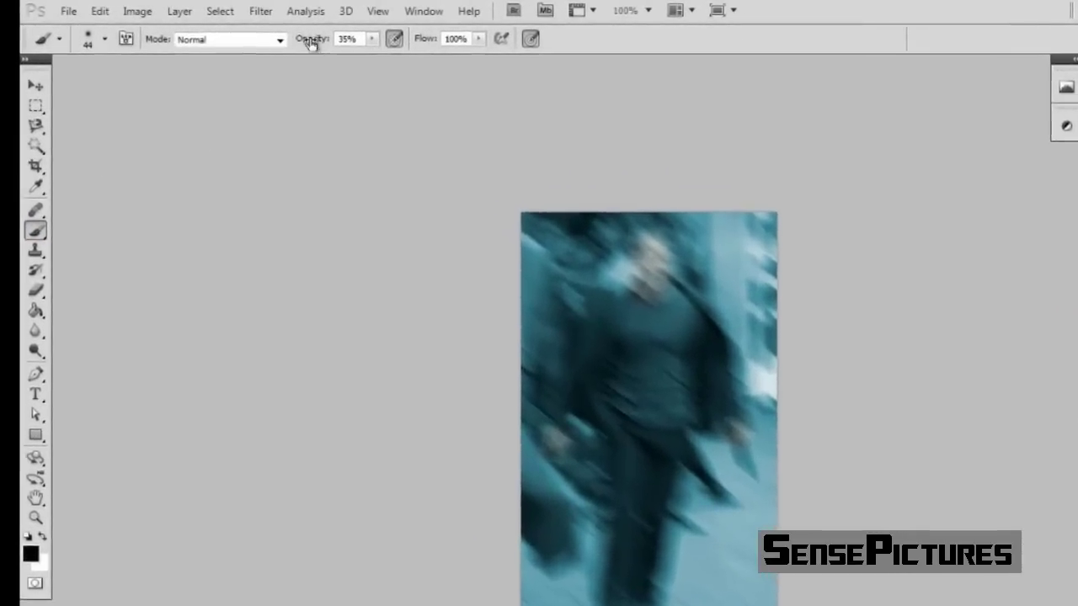
left_click_drag(305, 37, 665, 38)
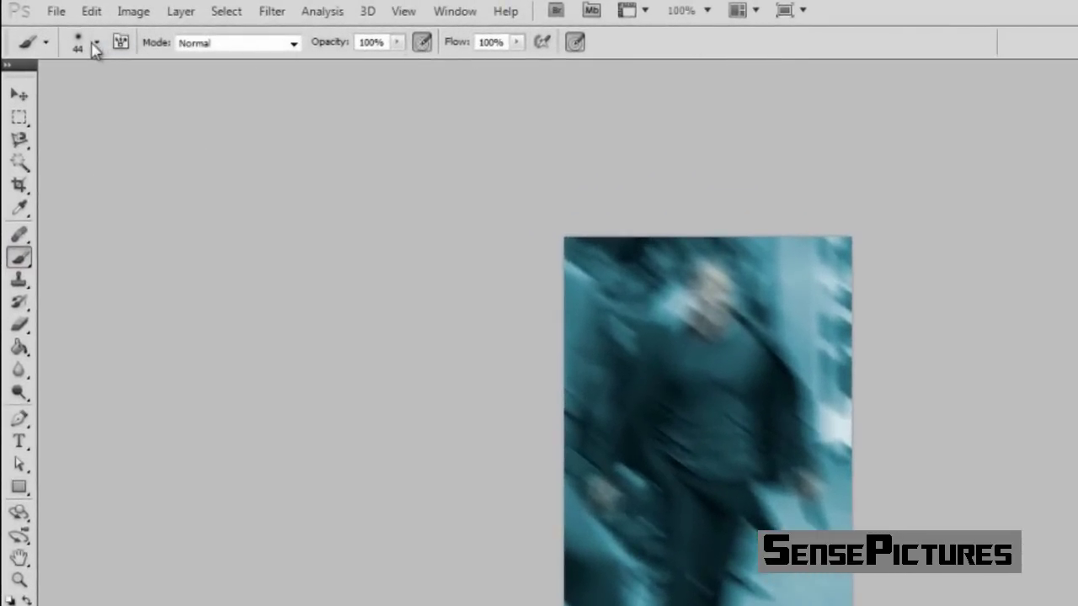
left_click(95, 44)
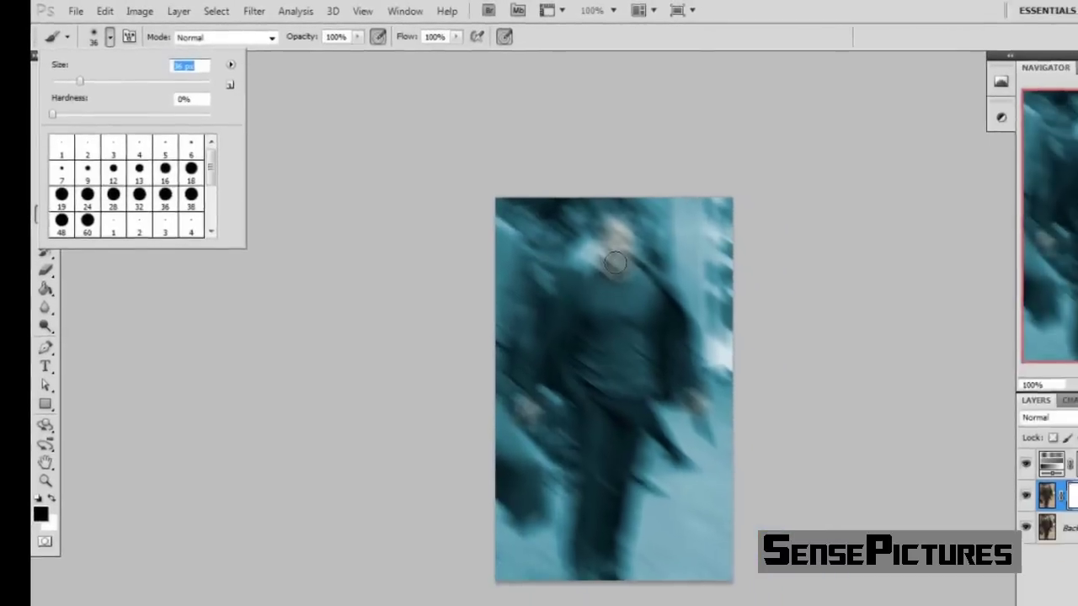
key("Return")
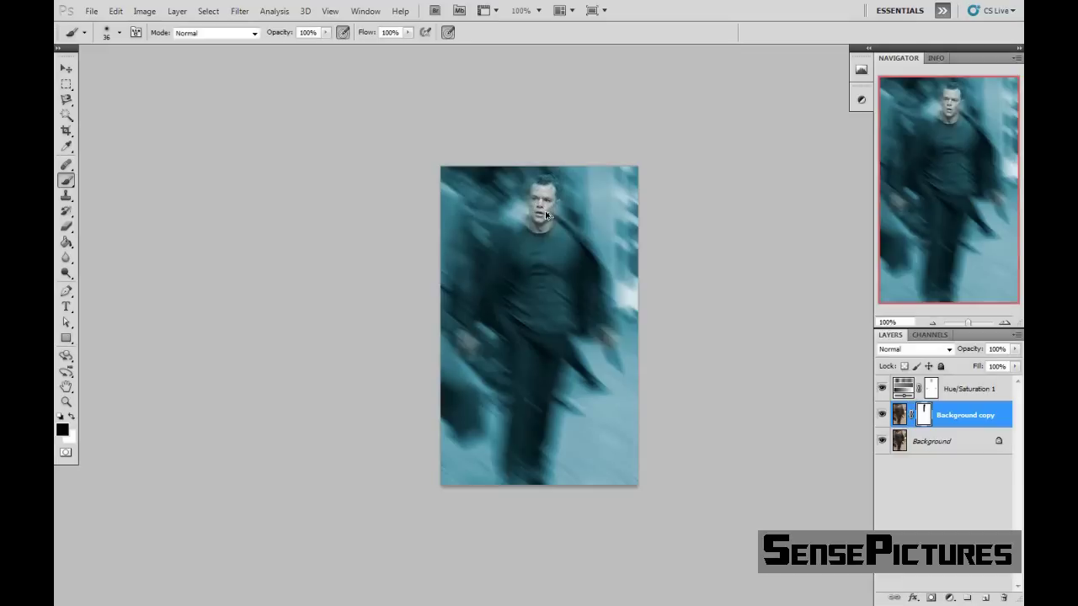
Zoom in and paint the hair and forehead back to sharp on the mask.
scroll(555, 185, "up", 1)
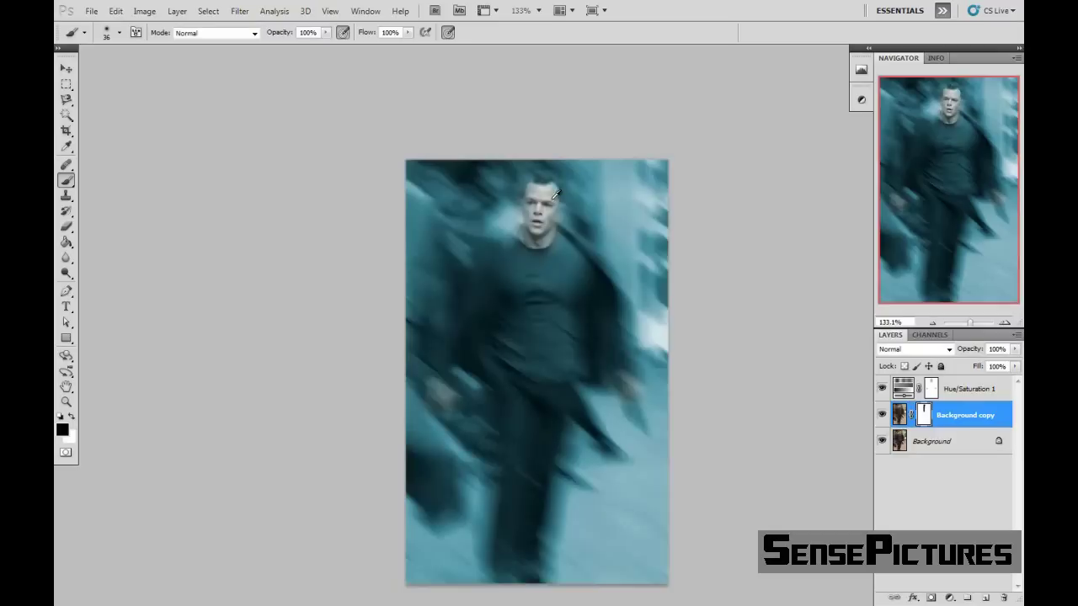
scroll(554, 188, "up", 2)
scroll(551, 194, "up", 2)
scroll(550, 199, "up", 2)
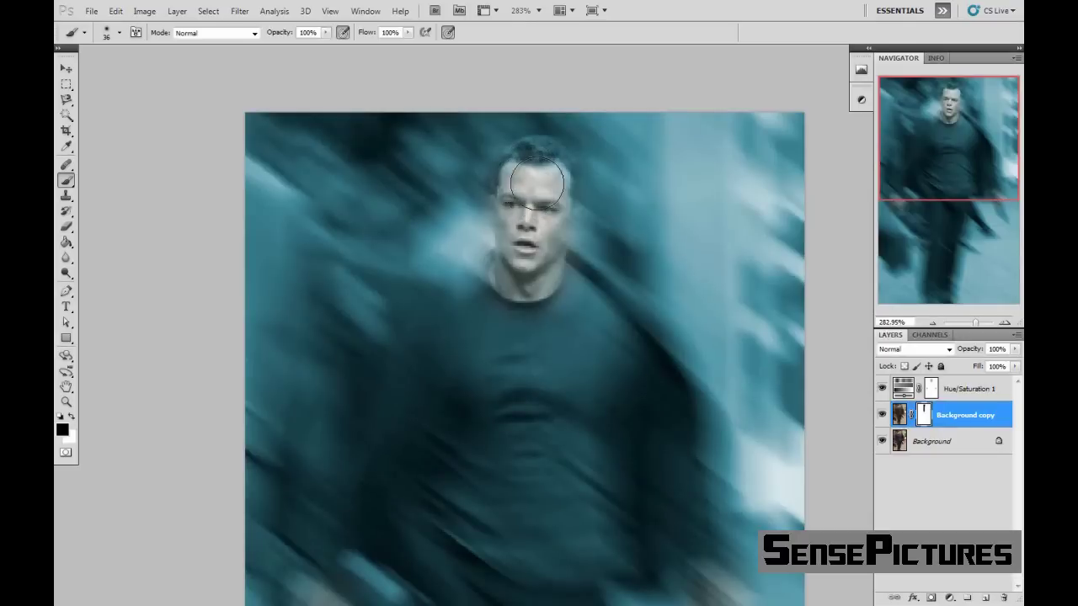
mouse_move(540, 177)
left_mouse_down()
mouse_move(549, 228)
mouse_move(514, 227)
mouse_move(523, 185)
left_mouse_up()
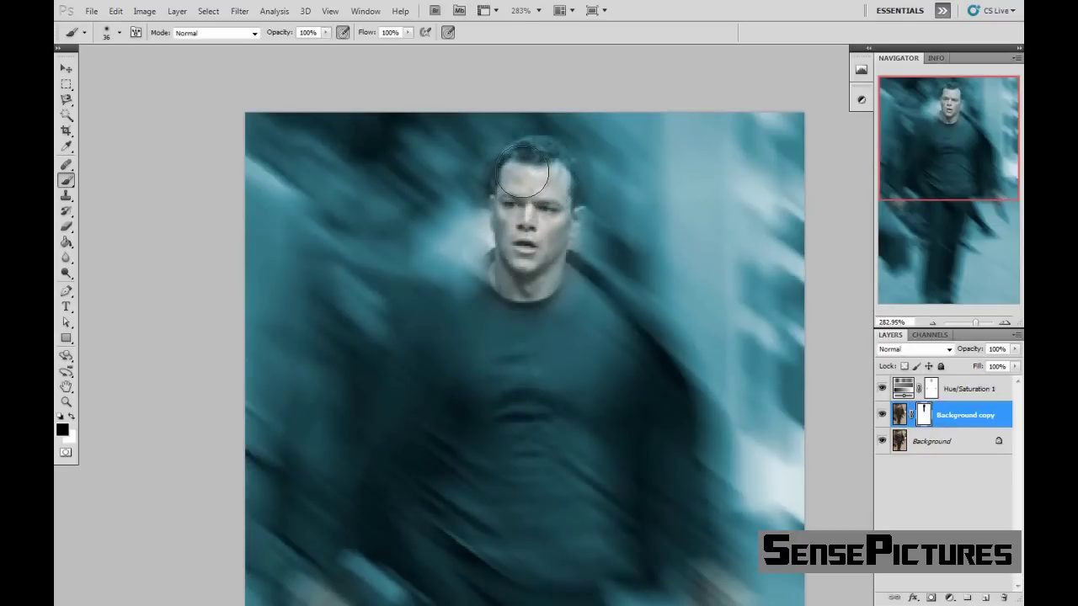
Paint the chest, gun hand, jacket, arm and lower shirt back to sharp.
scroll(545, 244, "down", 2)
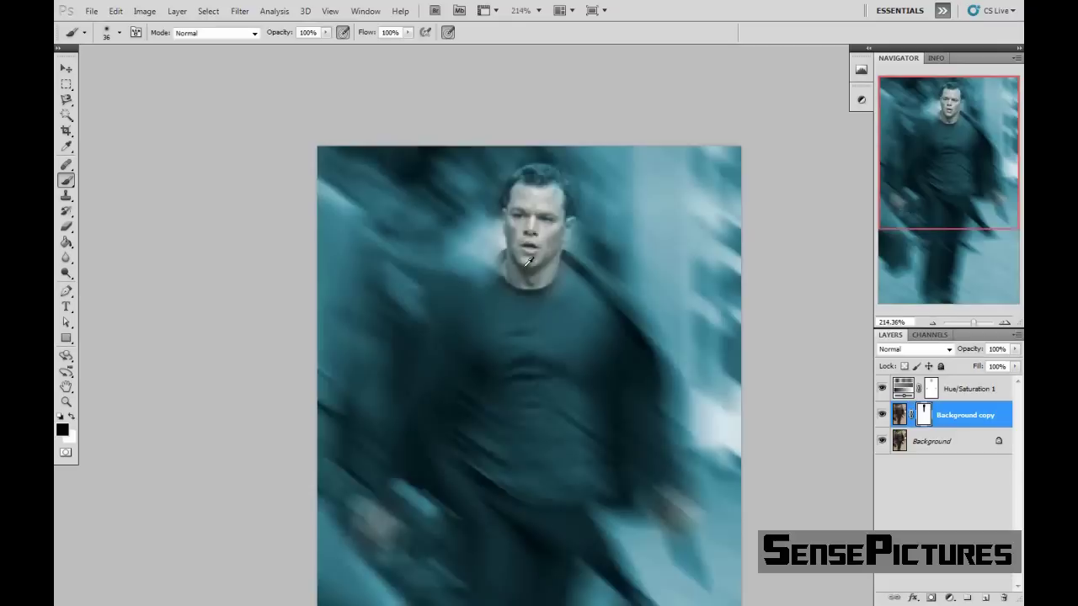
scroll(528, 262, "down", 1)
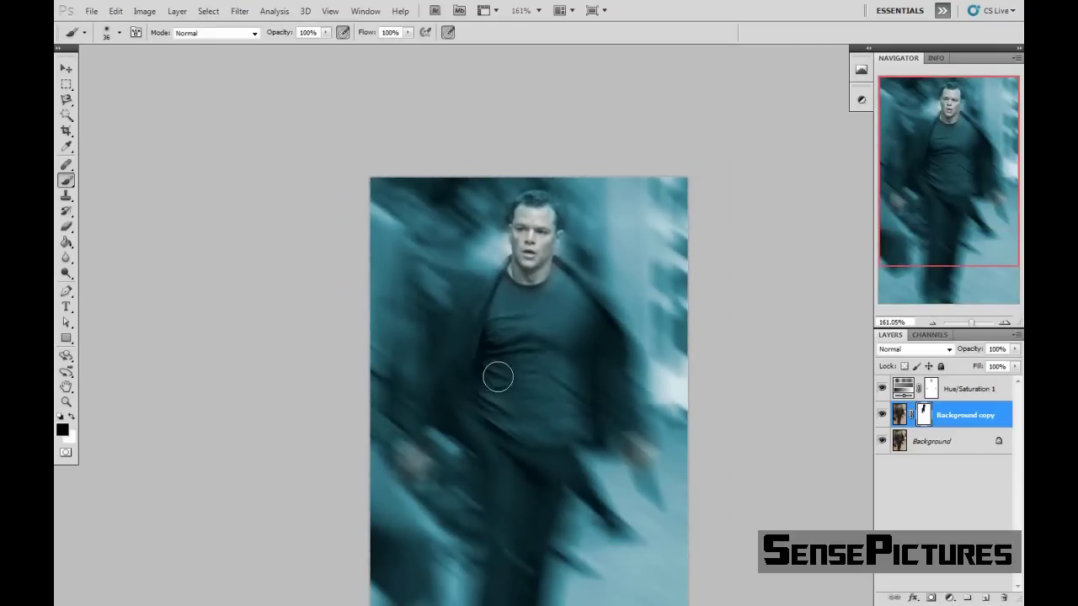
mouse_move(498, 378)
left_mouse_down()
mouse_move(534, 348)
mouse_move(518, 350)
left_mouse_up()
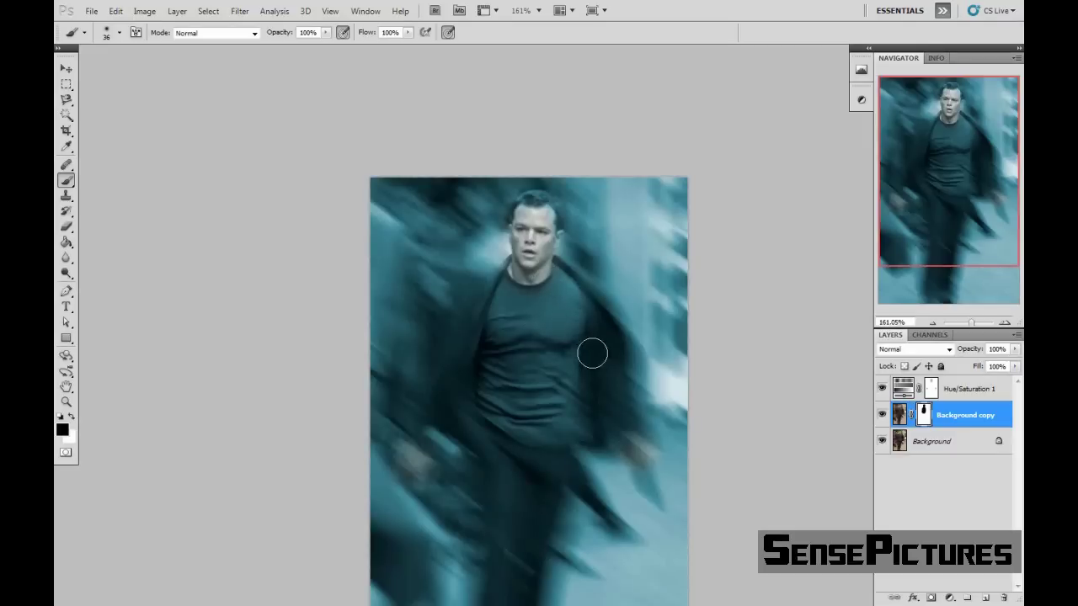
mouse_move(638, 458)
left_mouse_down()
mouse_move(652, 484)
mouse_move(644, 454)
left_mouse_up()
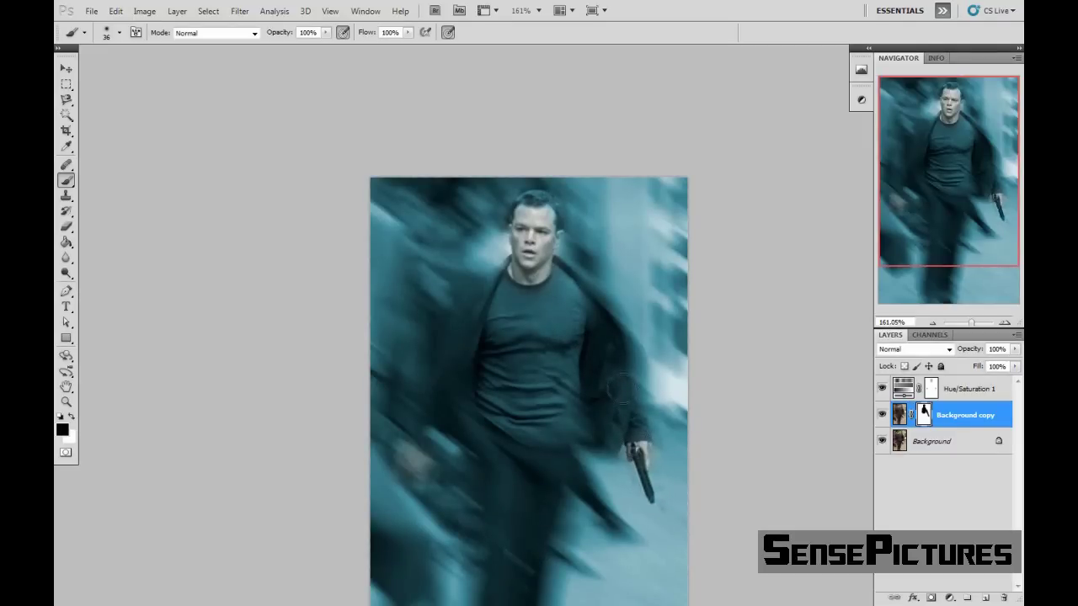
left_click_drag(609, 413, 573, 359)
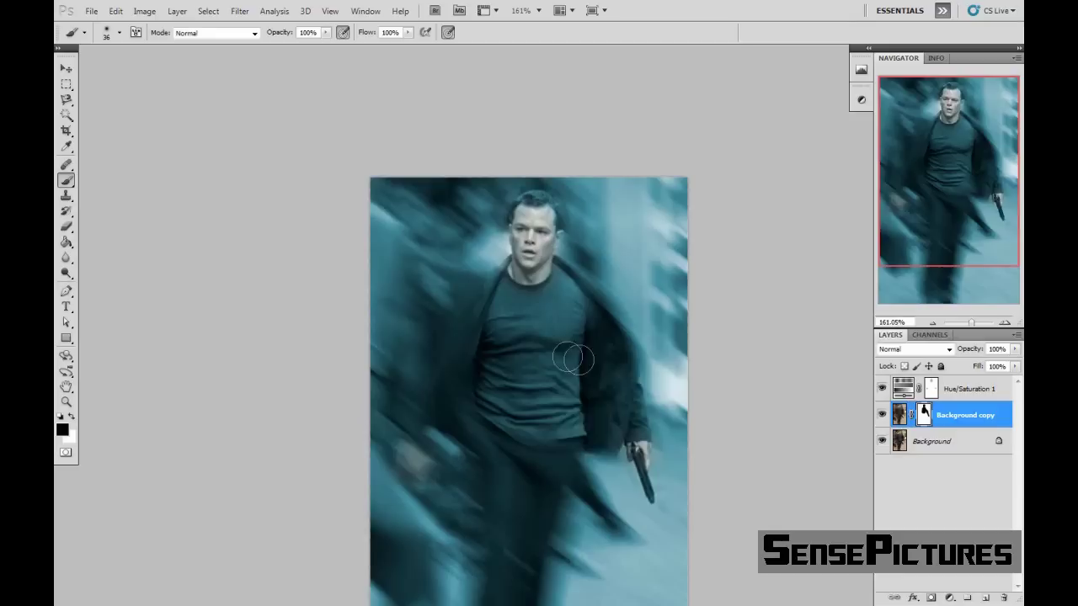
left_click_drag(555, 414, 490, 410)
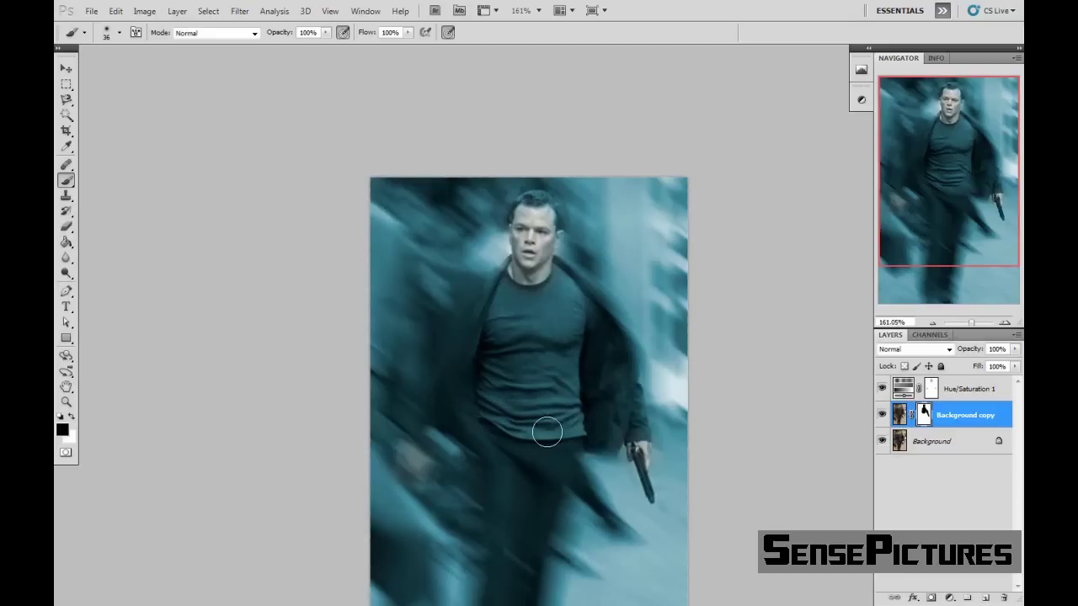
scroll(532, 375, "down", 2)
left_click_drag(517, 347, 393, 258)
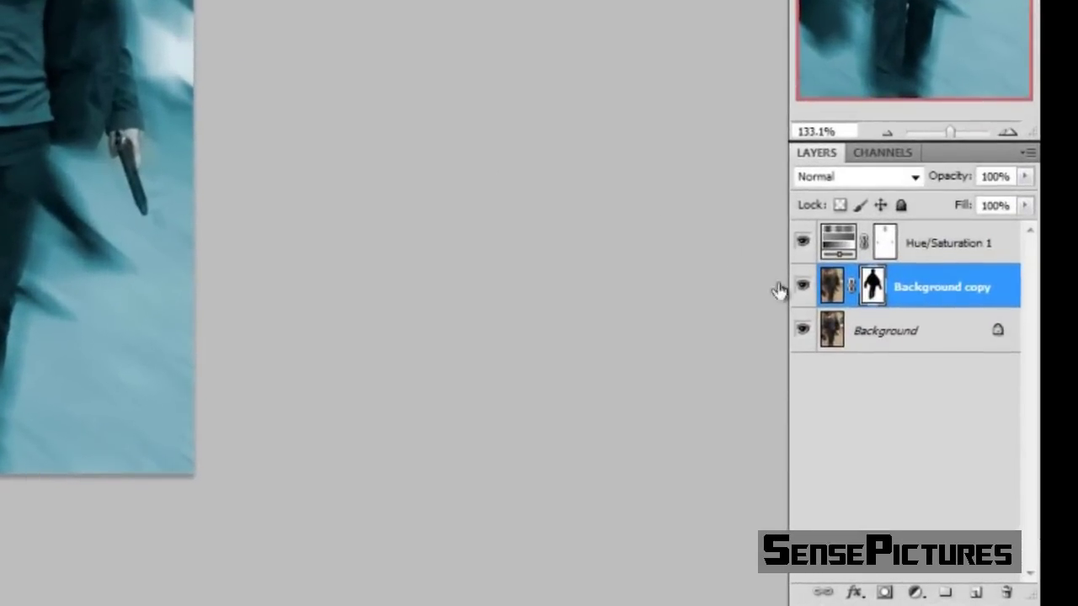
Flatten the image, duplicate Background twice, and set the top copy to Overlay.
right_click(880, 322)
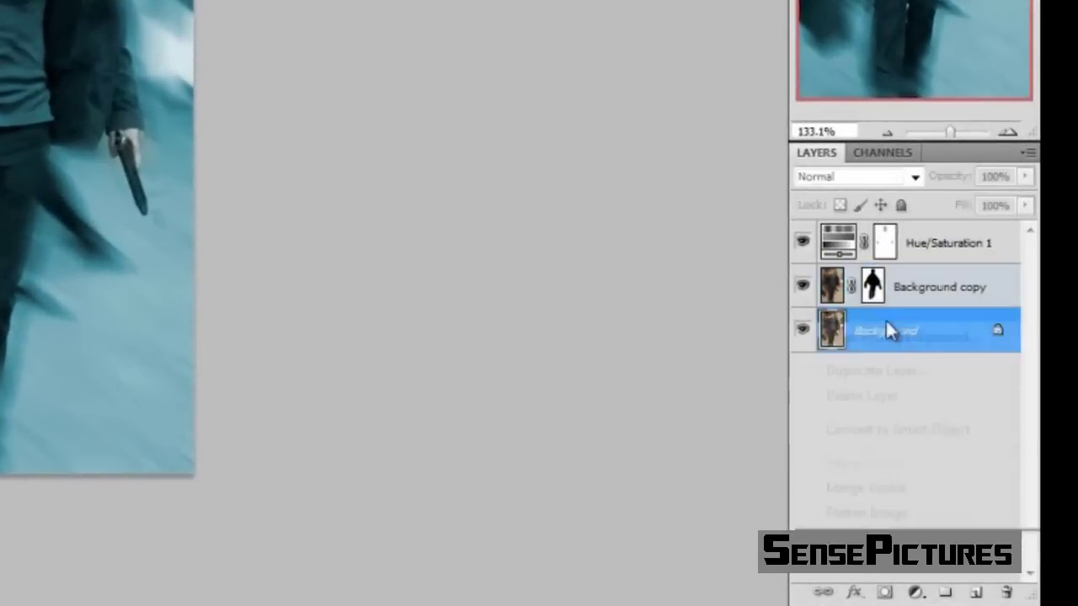
left_click(885, 513)
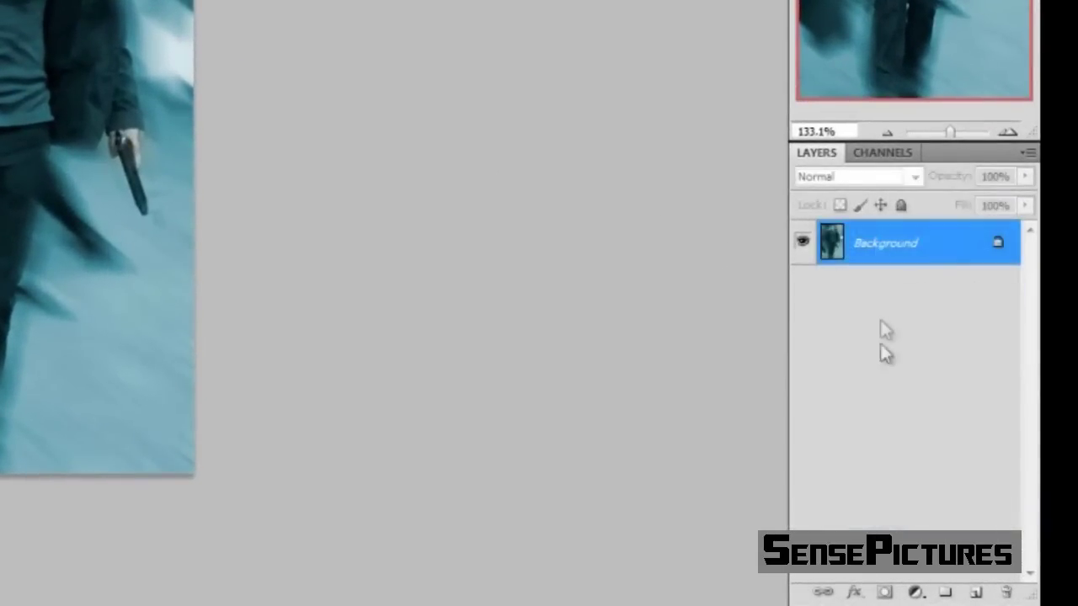
mouse_move(881, 257)
left_mouse_down()
mouse_move(930, 379)
mouse_move(975, 592)
left_mouse_up()
left_click_drag(935, 287, 976, 600)
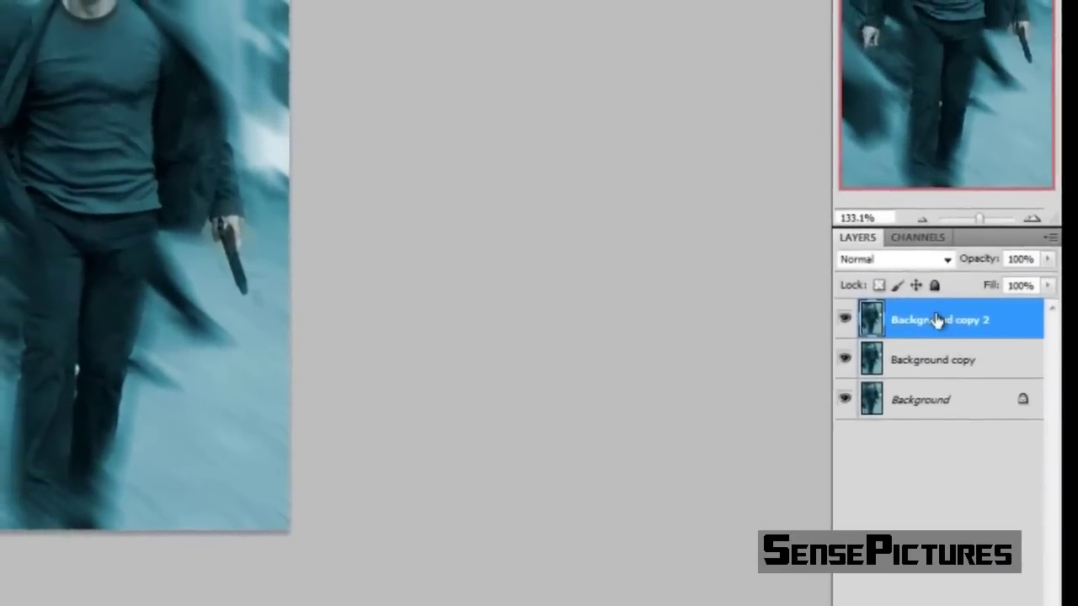
left_click(913, 273)
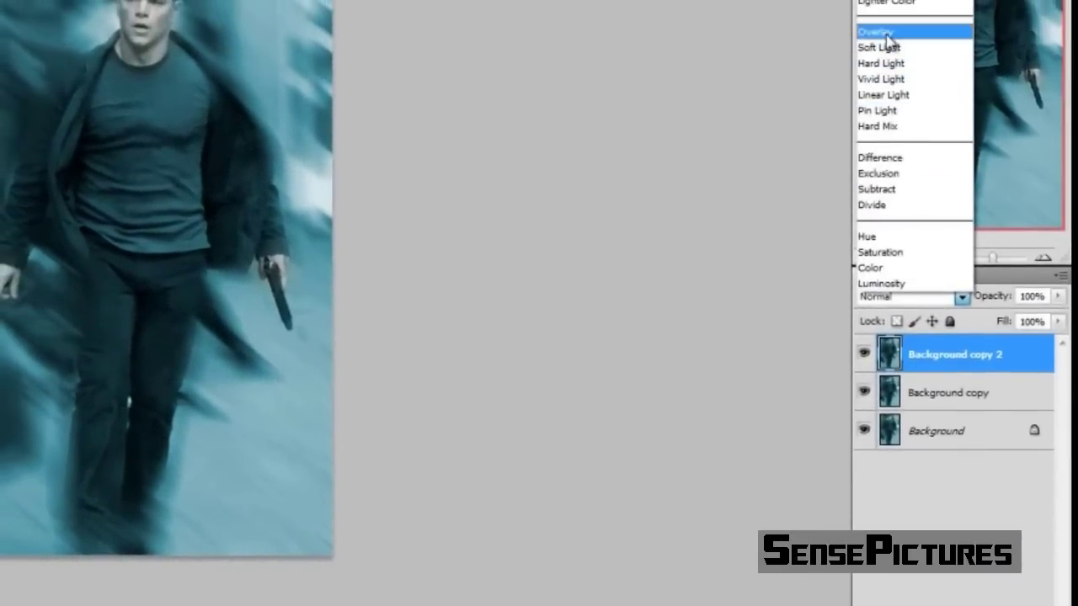
left_click(888, 42)
Set Background copy to Hard Light, flatten all layers, and return to Standard Screen Mode.
left_click(953, 408)
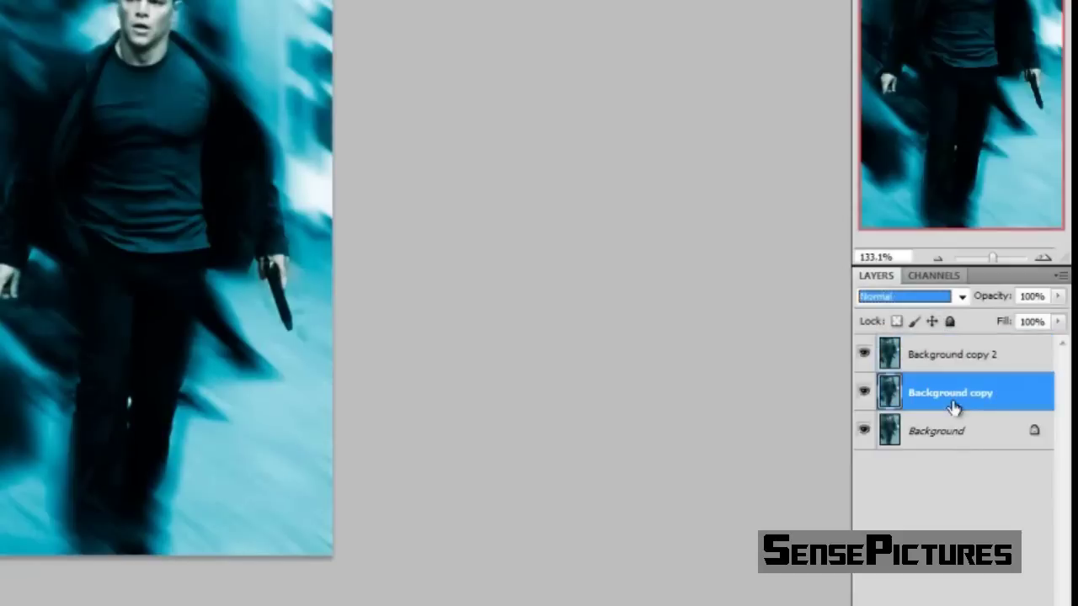
left_click(945, 290)
left_click(893, 76)
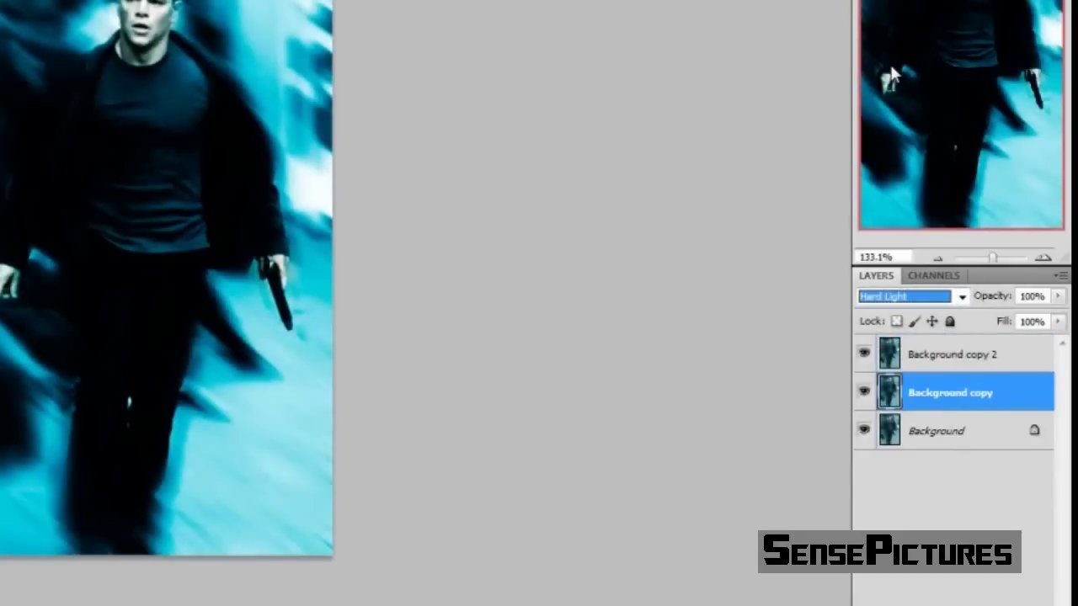
left_click(985, 431, "shift")
right_click(986, 431)
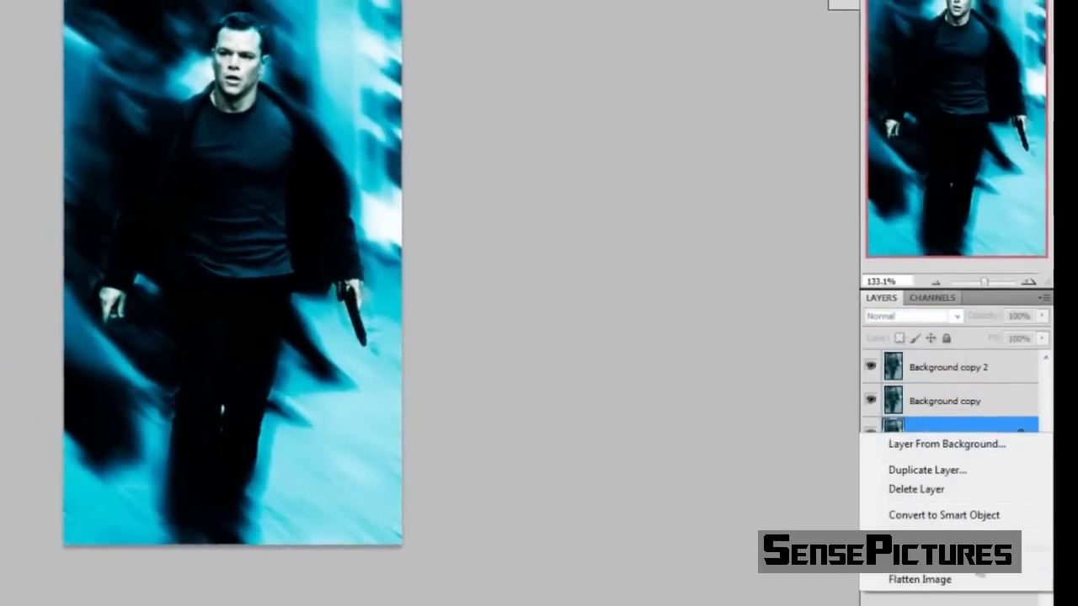
left_click(977, 577)
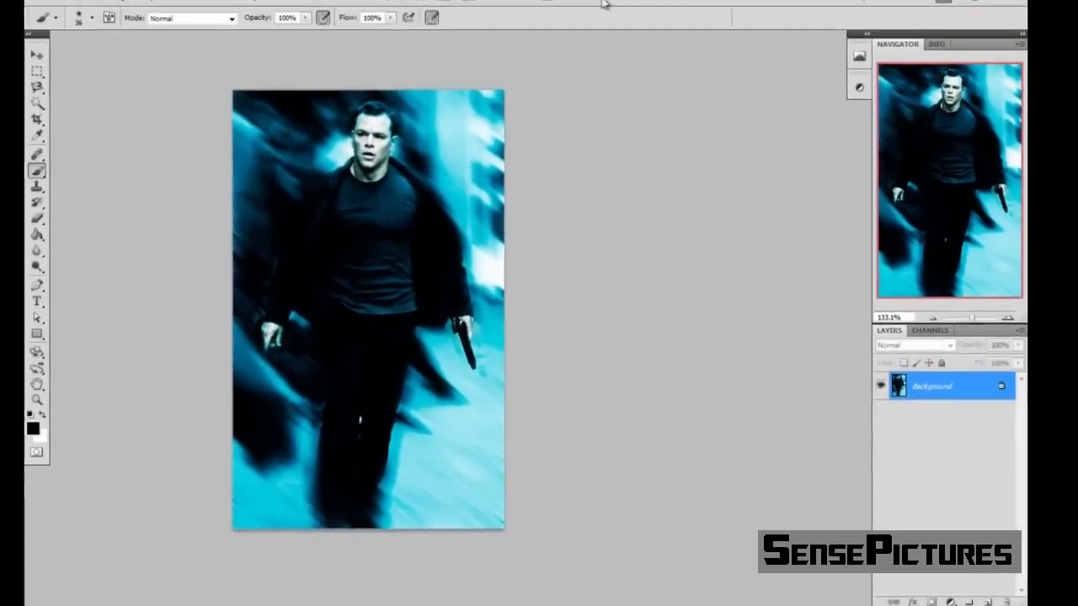
left_click(602, 5)
left_click(614, 26)
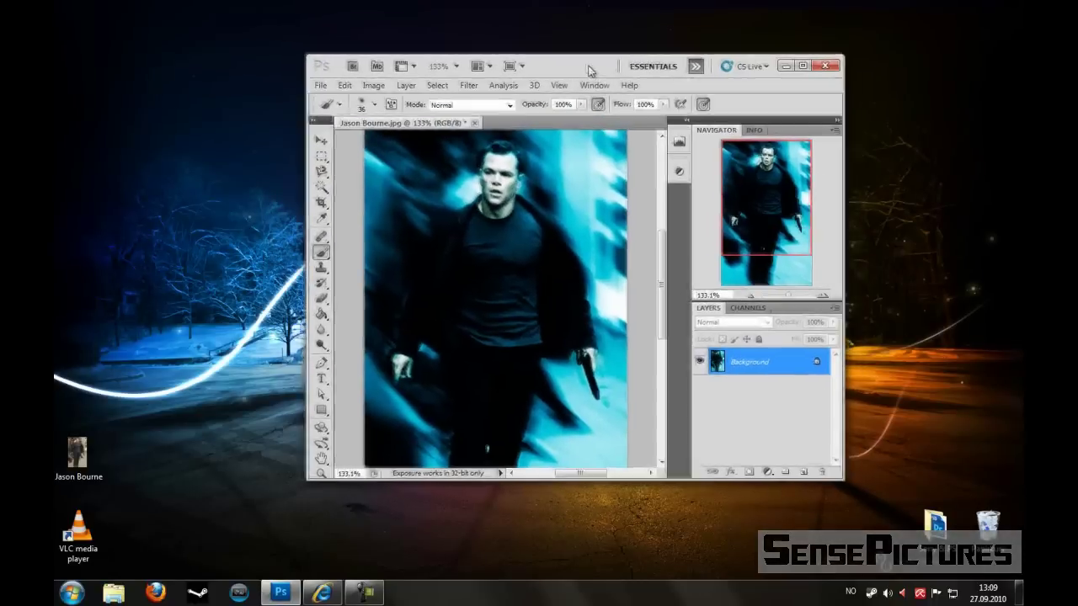
left_click_drag(590, 71, 569, 62)
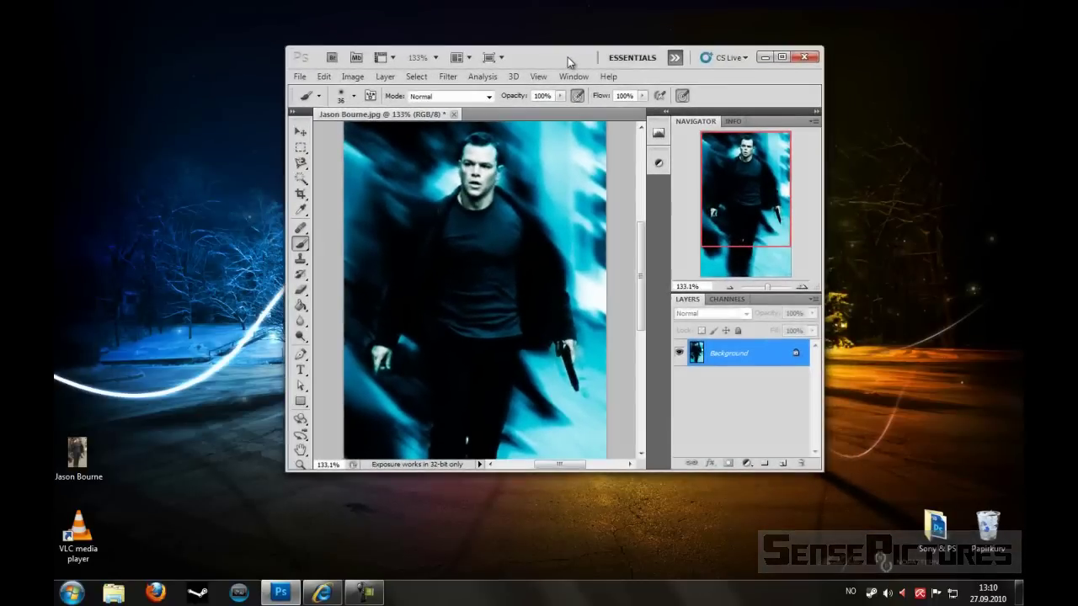